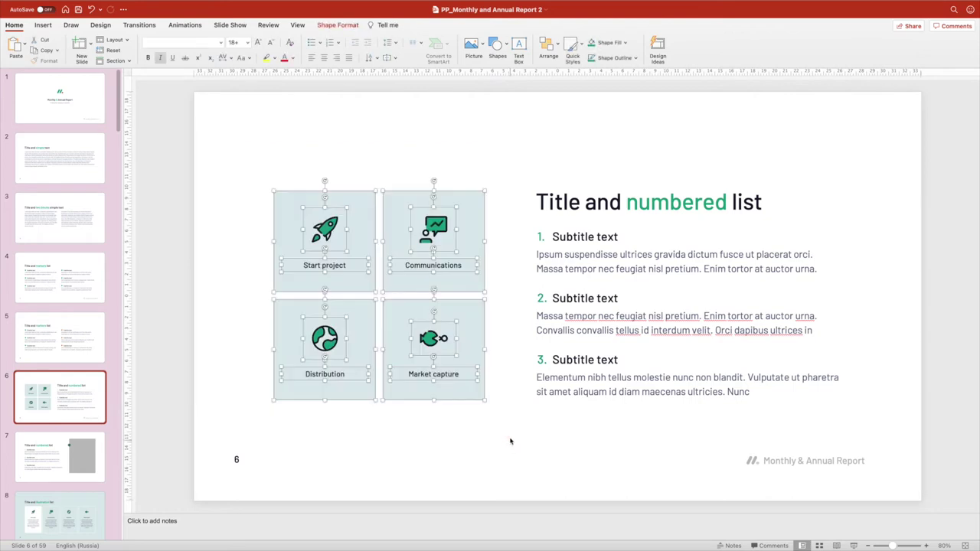
Group the four selected icon tiles on slide 6 into one group, then deselect them.
right_click(395, 208)
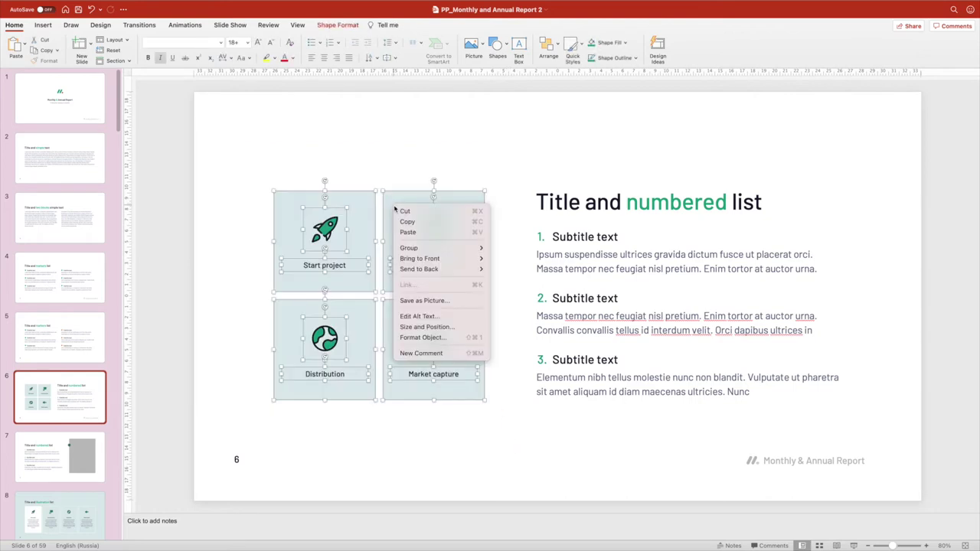
mouse_move(409, 248)
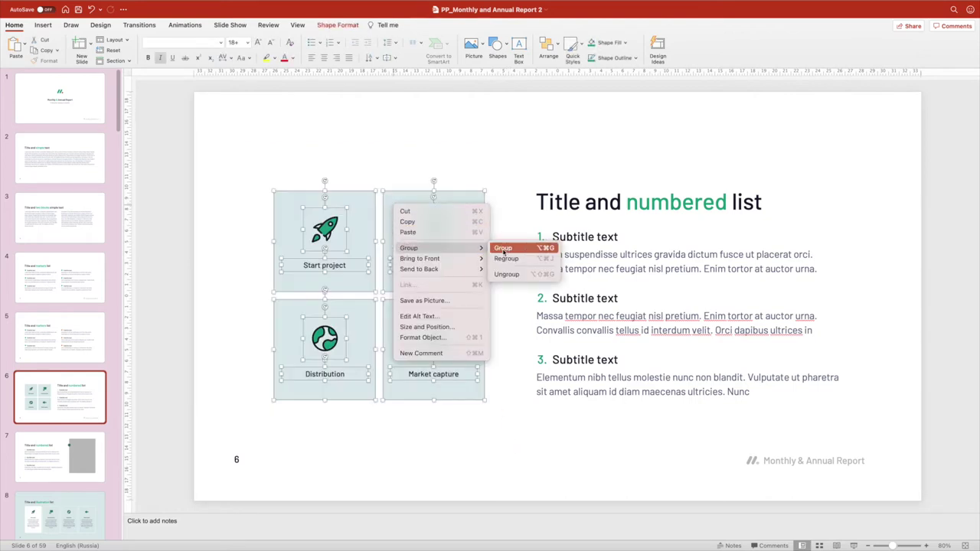
left_click(508, 249)
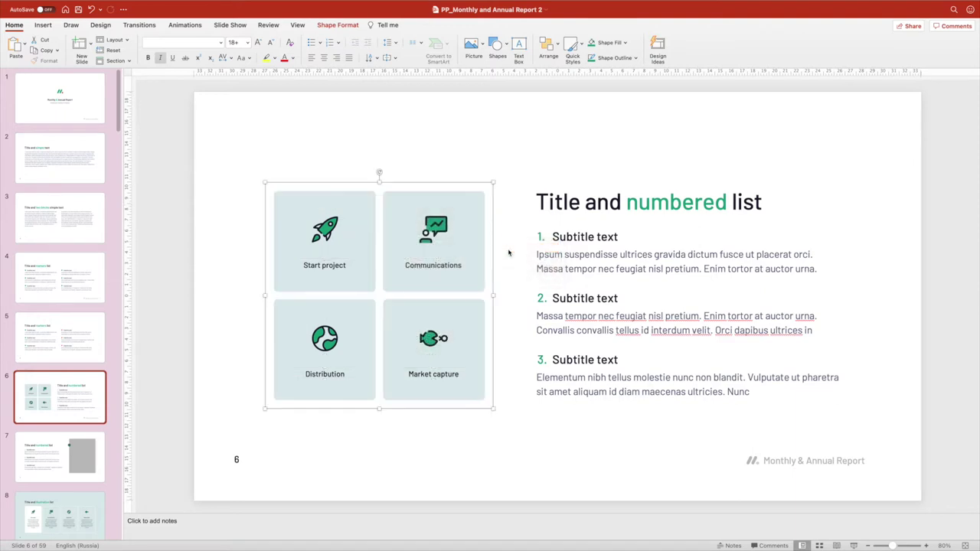
left_click(509, 253)
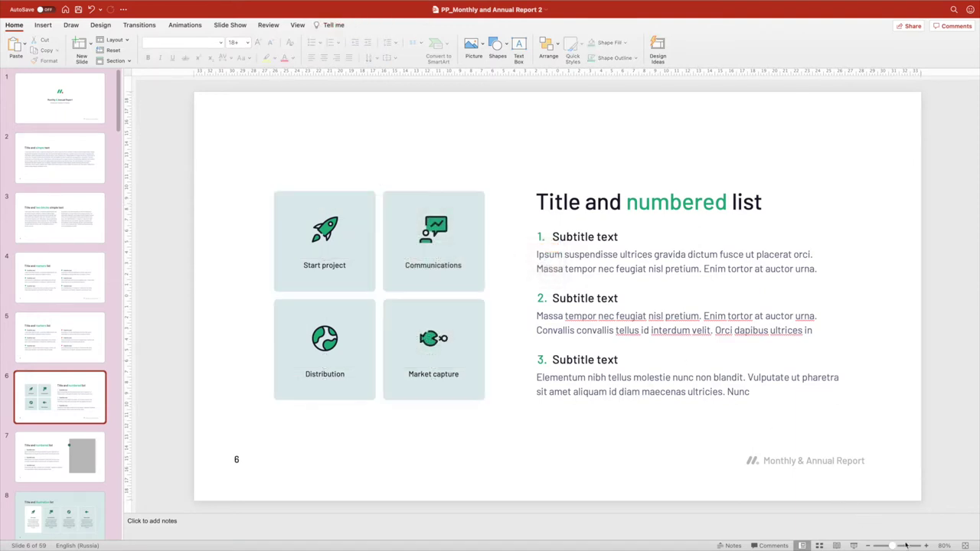
Set the view zoom to 10% so slide 6 sits small in a large canvas.
left_click(944, 546)
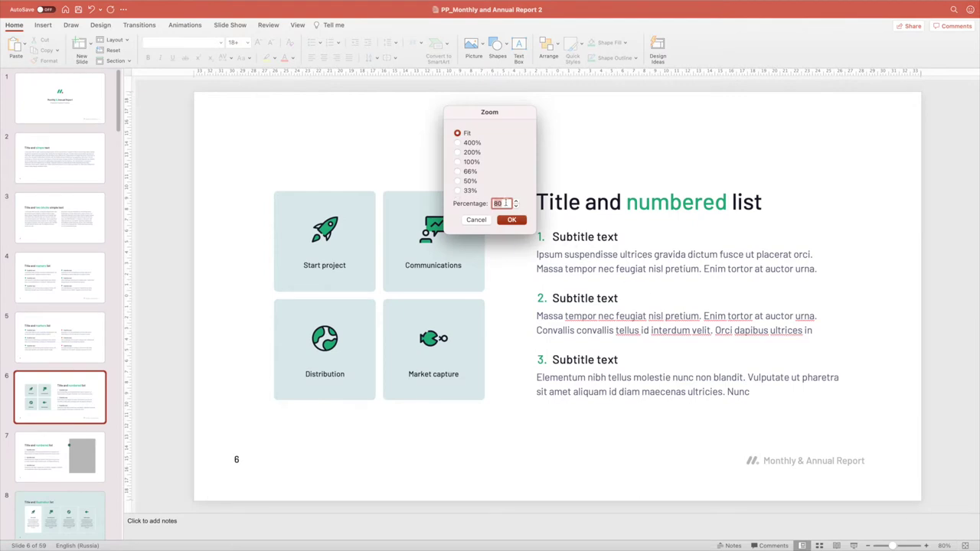
type("10")
left_click(512, 220)
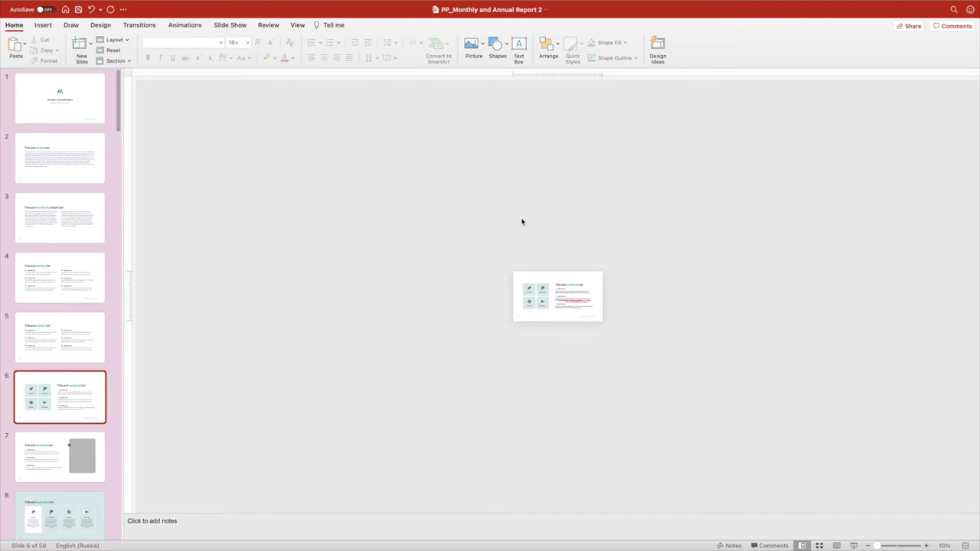
left_click(505, 46)
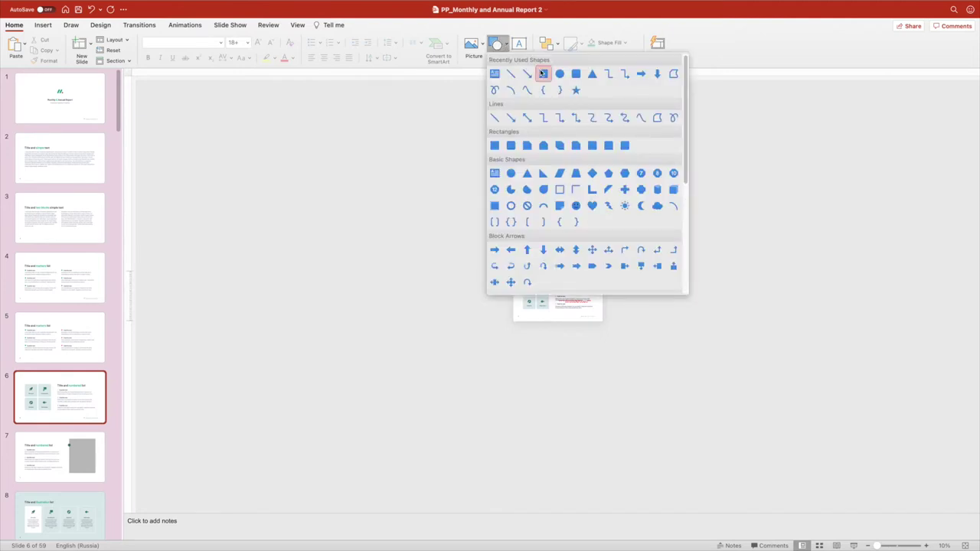
Draw a green rectangle spanning all of slide 6 and the surrounding canvas.
left_click(542, 73)
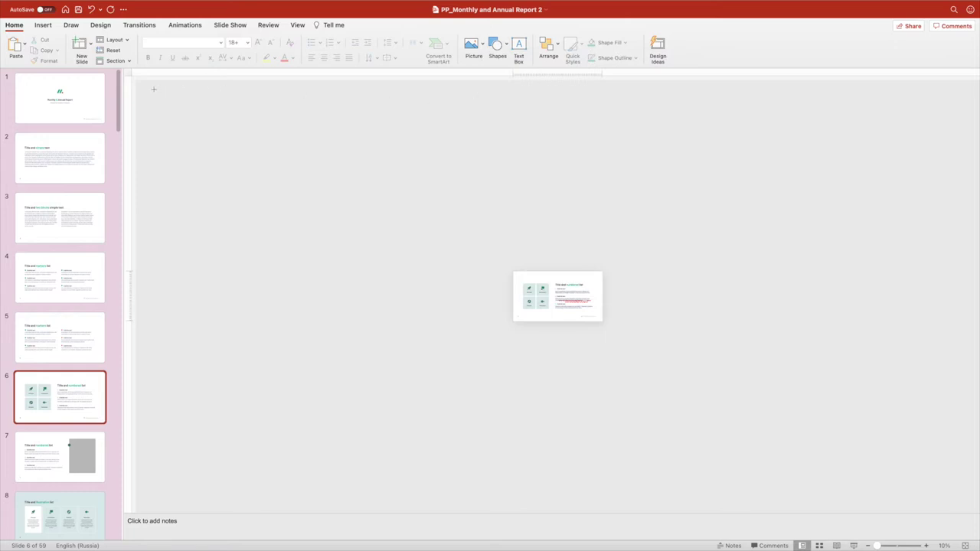
left_click_drag(150, 89, 957, 492)
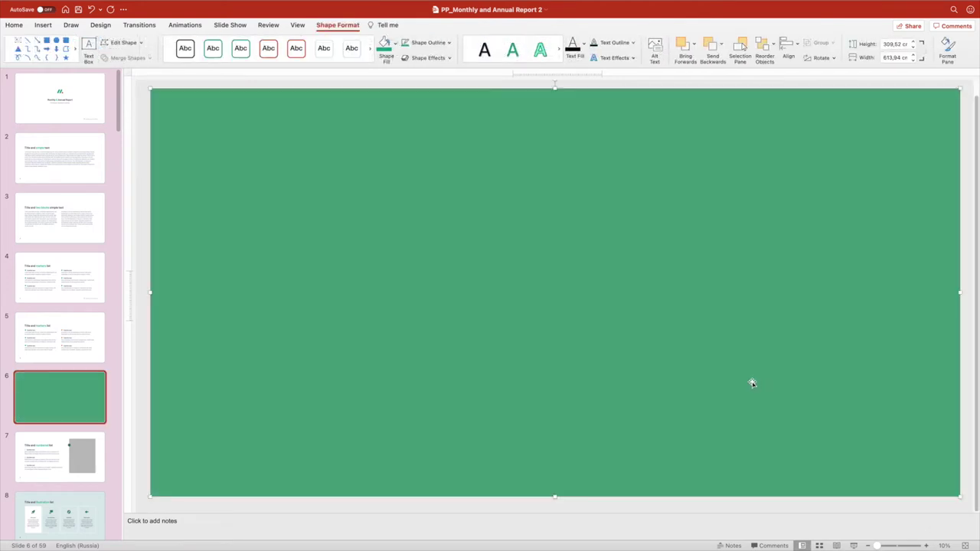
right_click(571, 211)
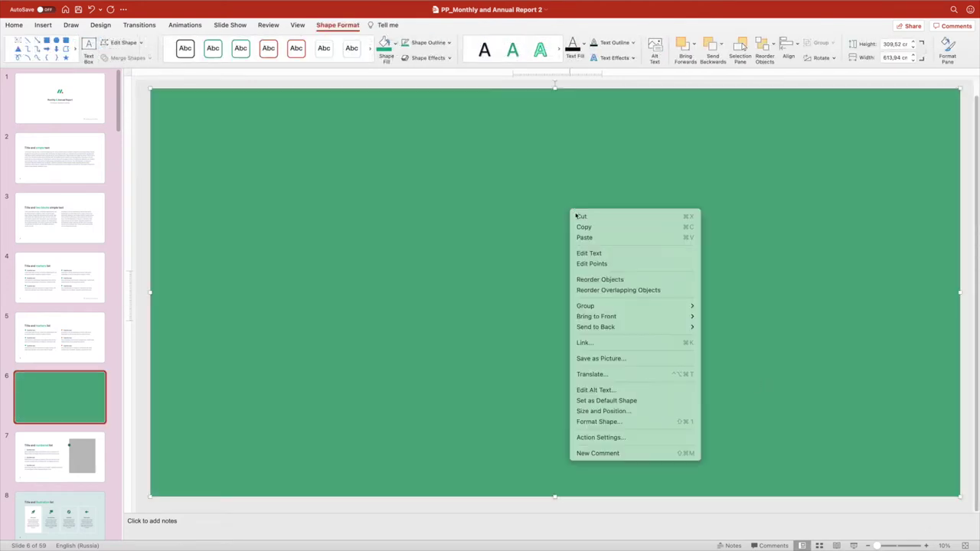
Send the green rectangle to the back and set its fill transparency to 100%.
left_click(726, 330)
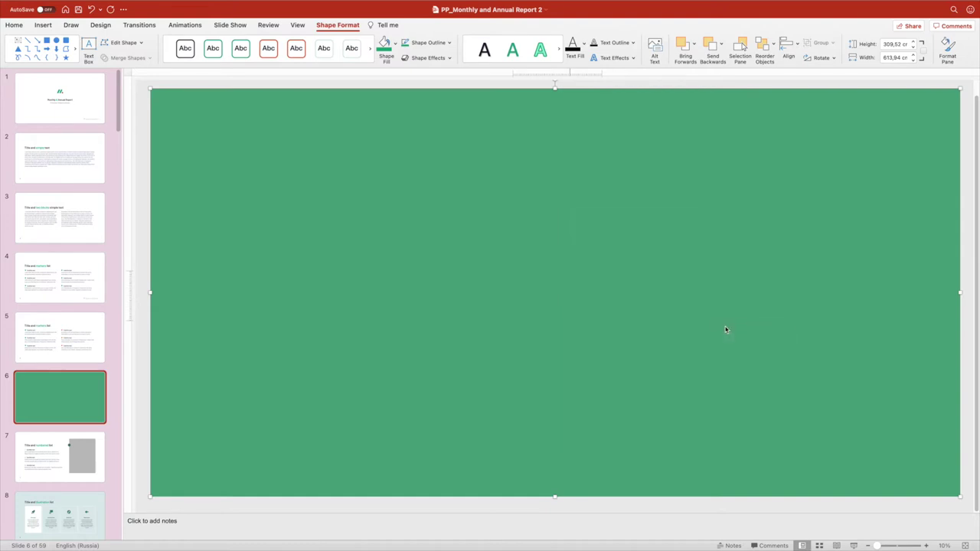
right_click(510, 165)
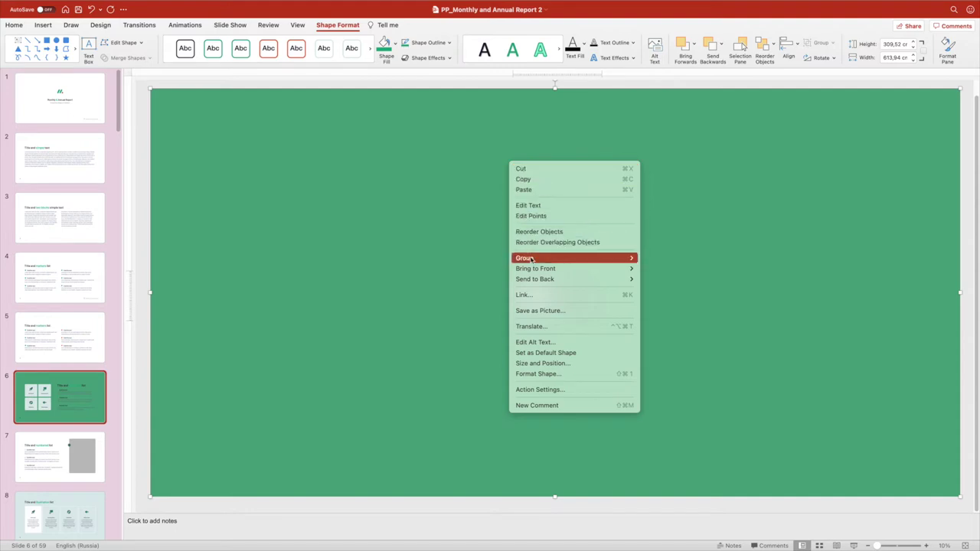
left_click(550, 375)
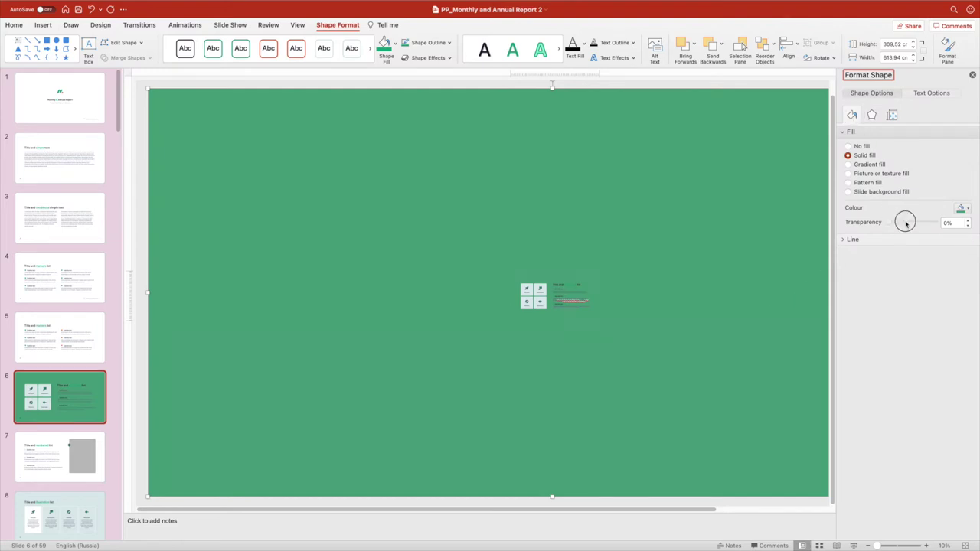
left_click_drag(889, 222, 945, 223)
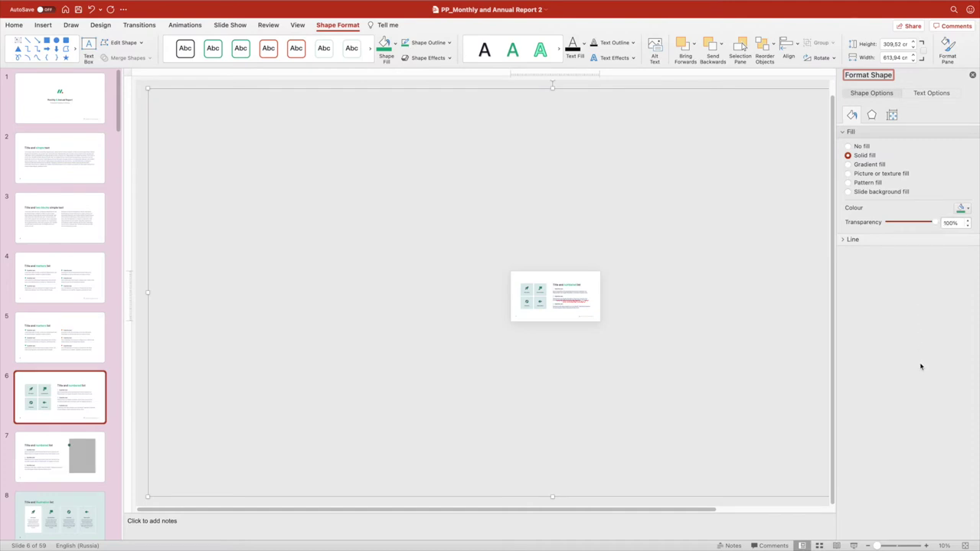
Fit slide 6 back to the window and send the icon tile group behind the rectangle.
left_click(966, 545)
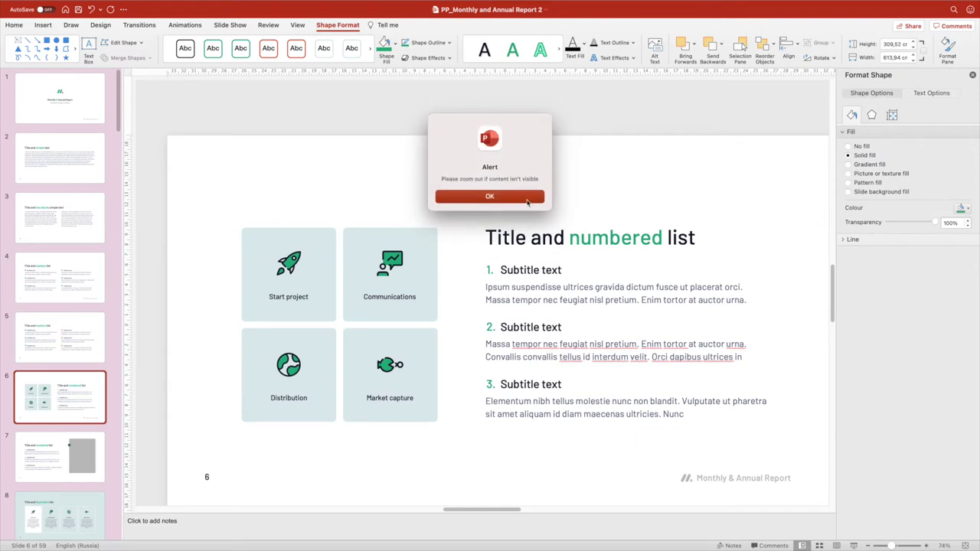
left_click(490, 196)
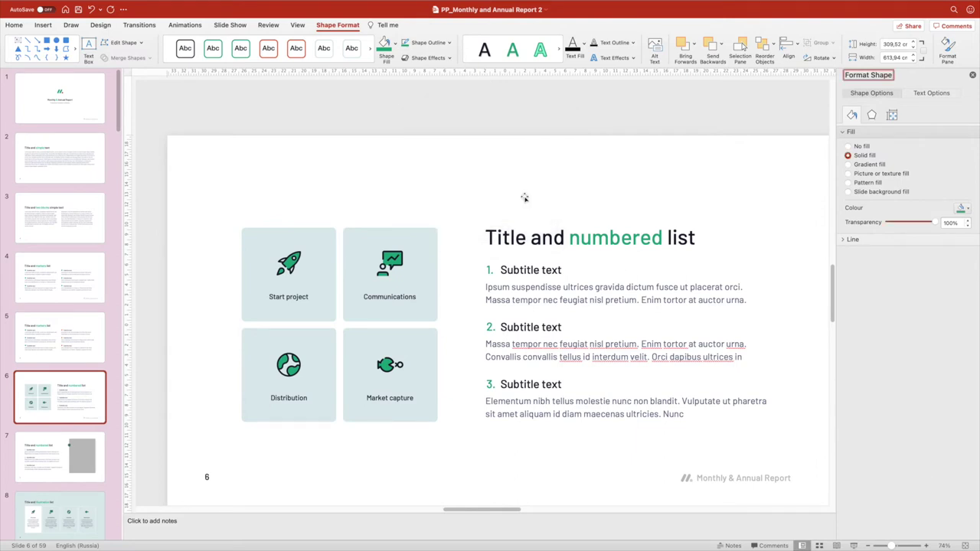
left_click(410, 243)
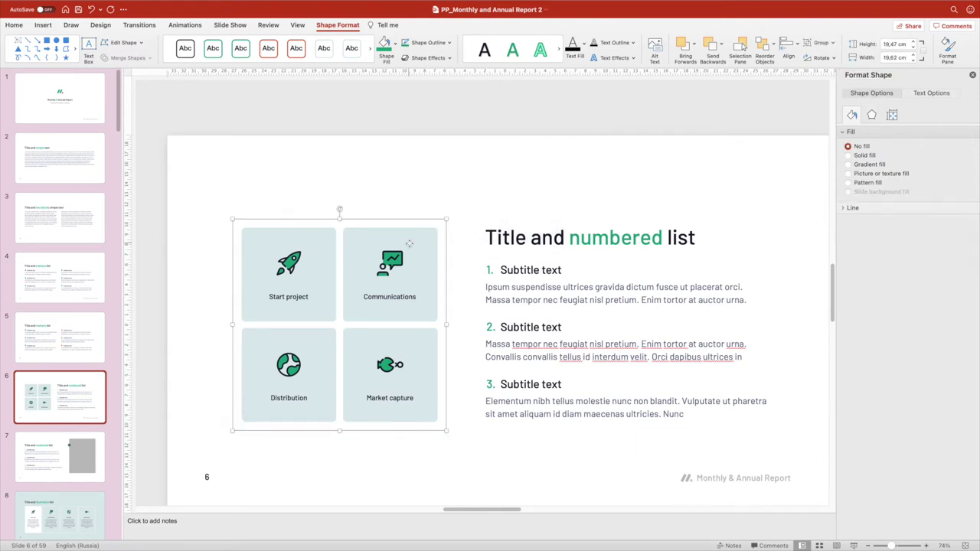
right_click(409, 244)
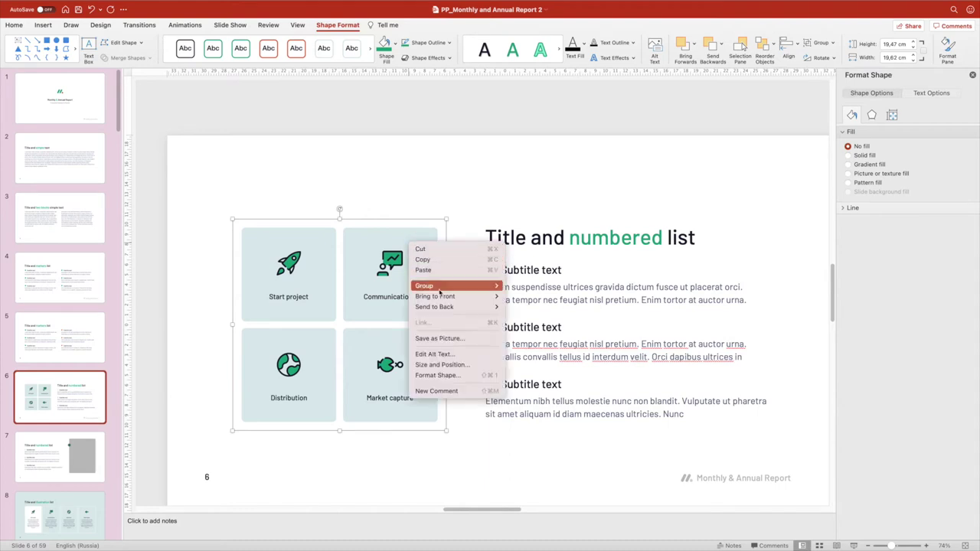
mouse_move(434, 306)
left_click(528, 306)
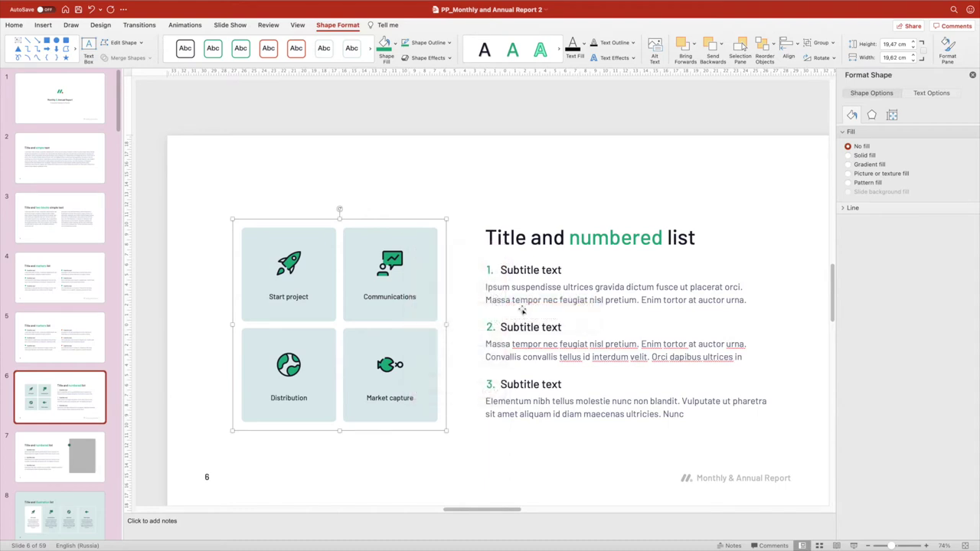
left_click(520, 293)
left_click(515, 270)
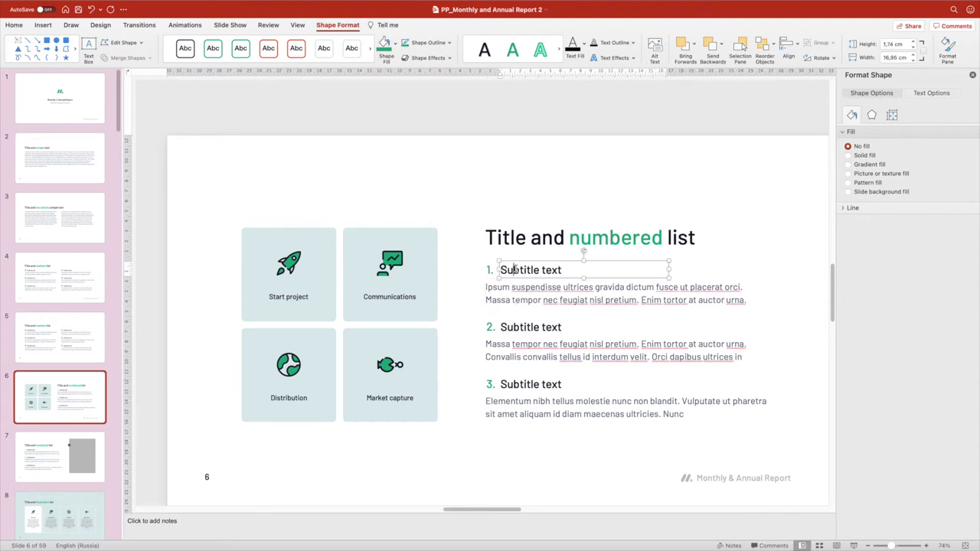
left_click(518, 239)
left_click(404, 269)
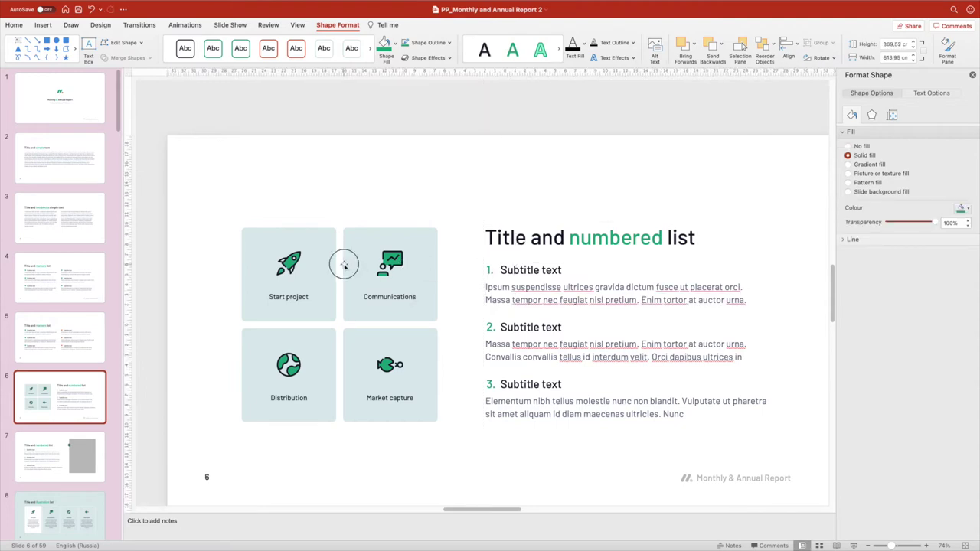
left_click_drag(277, 265, 362, 244)
left_click_drag(361, 244, 375, 254)
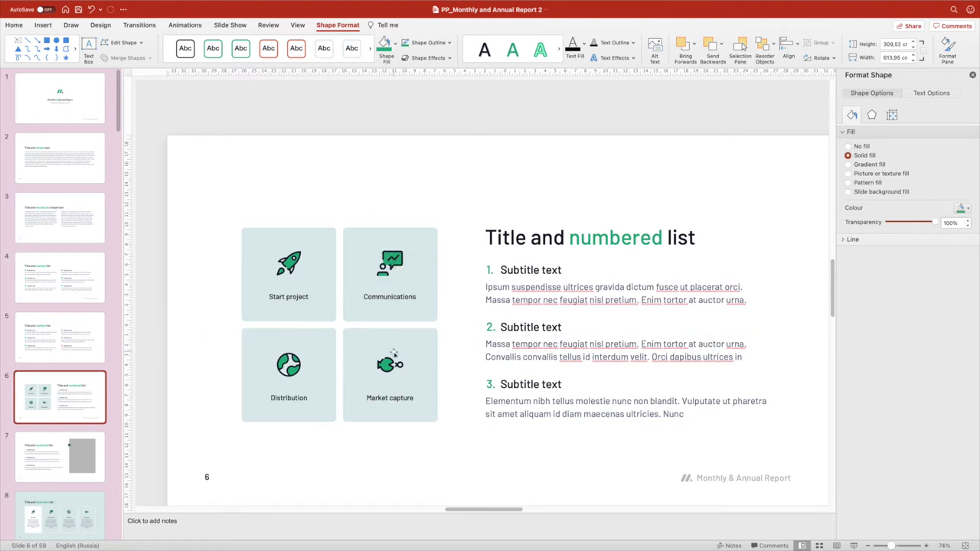